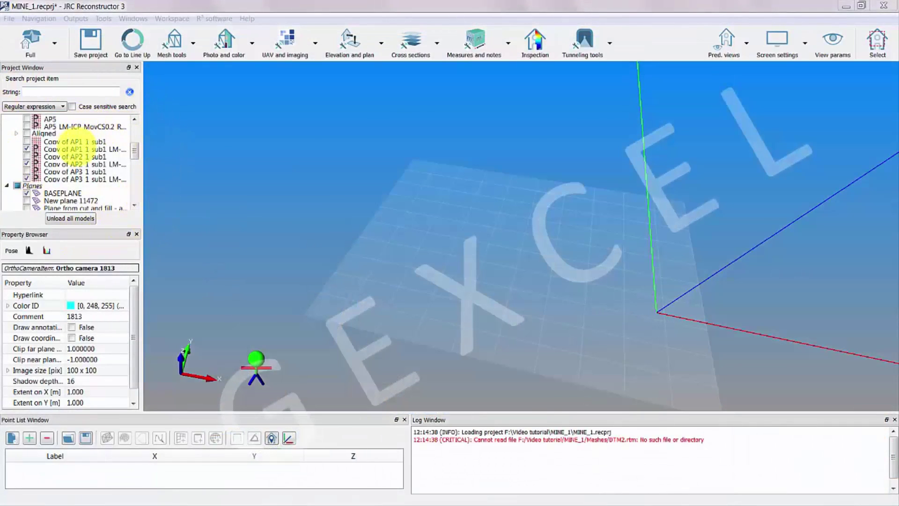
Step: Load the three aligned LM-ICP copies of AP1, AP2 and AP3 into the 3D view
{"action": "left_click", "coordinate": [73, 149]}
{"action": "left_click", "coordinate": [75, 164], "text": "ctrl"}
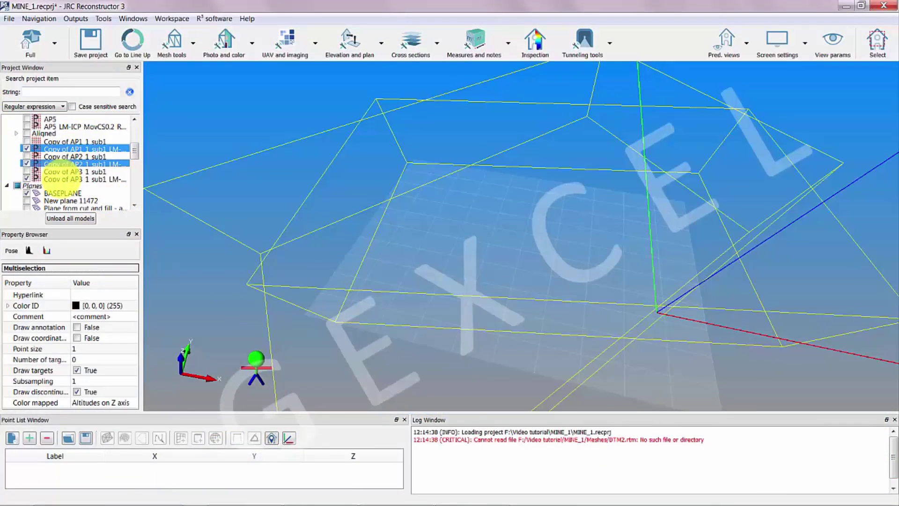
{"action": "left_click", "coordinate": [75, 179], "text": "ctrl"}
{"action": "right_click", "coordinate": [76, 179]}
{"action": "left_click", "coordinate": [97, 186]}
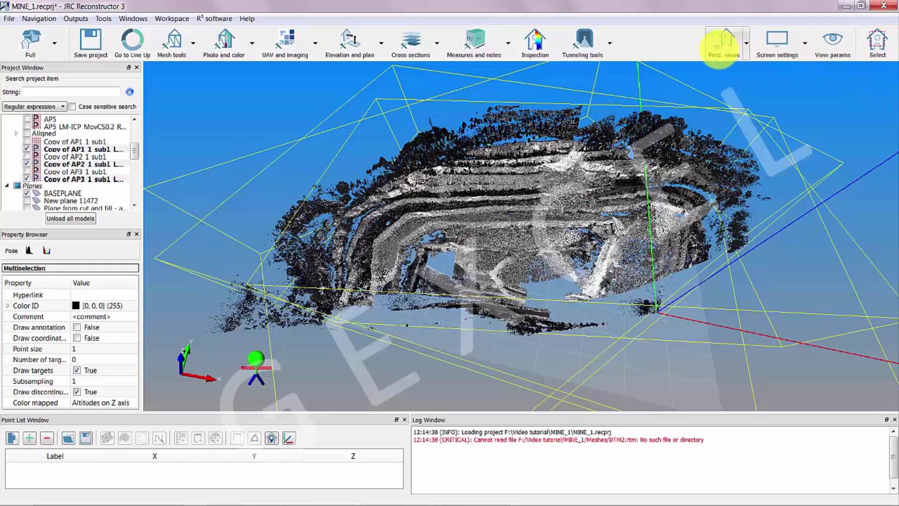
Step: Switch to Top view (UCS), then Map view of the mine cloud
{"action": "left_click", "coordinate": [721, 44]}
{"action": "mouse_move", "coordinate": [721, 228]}
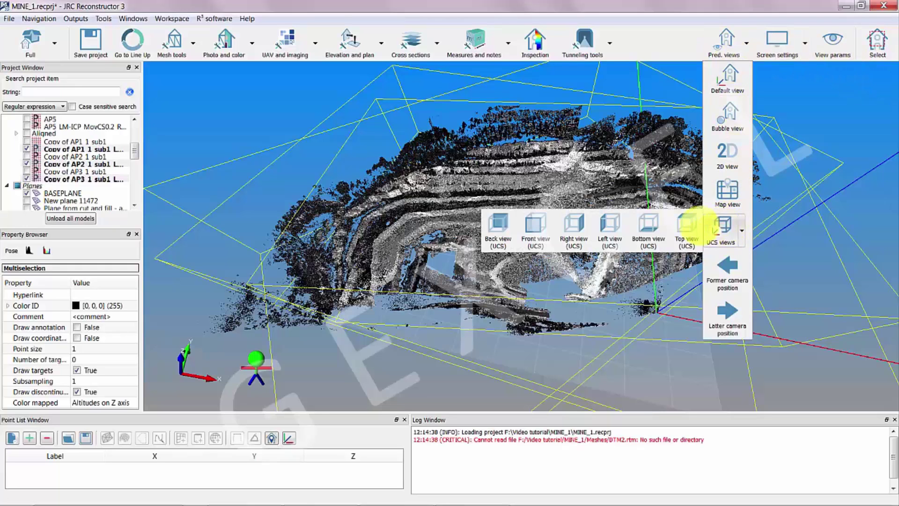
{"action": "left_click", "coordinate": [687, 225]}
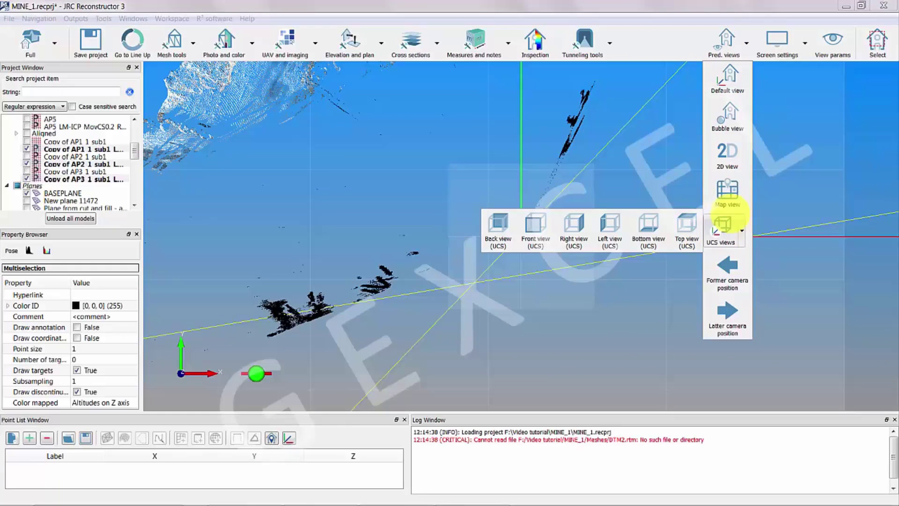
{"action": "left_click", "coordinate": [728, 188]}
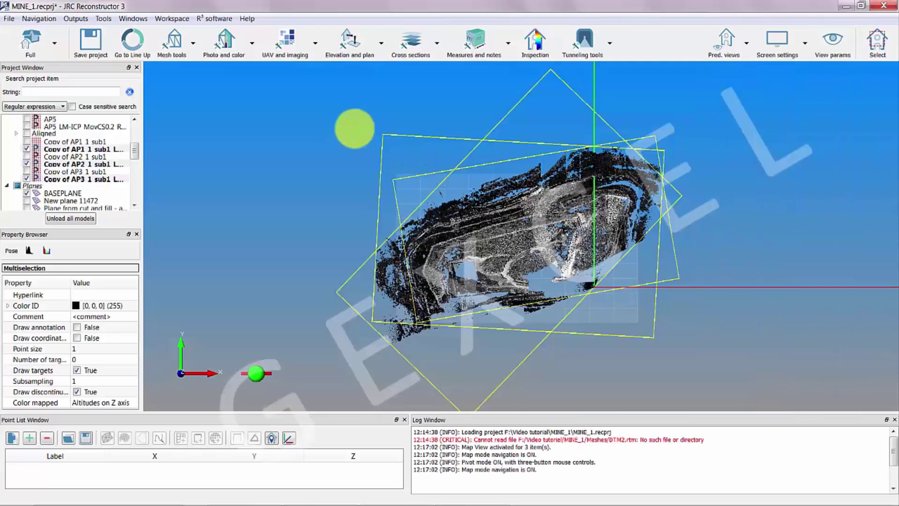
{"action": "left_click", "coordinate": [346, 40]}
Step: Create a new orthographic camera, Ortho camera 104
{"action": "left_click", "coordinate": [351, 121]}
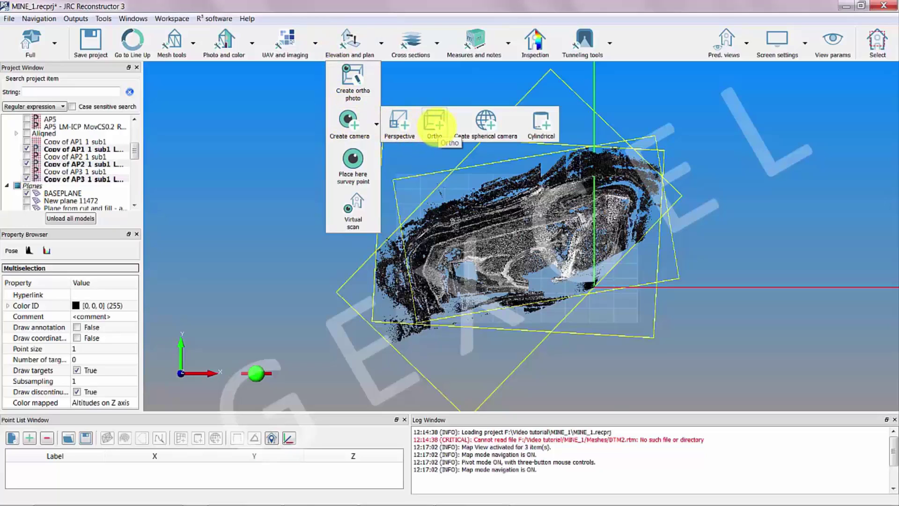
{"action": "left_click", "coordinate": [435, 124]}
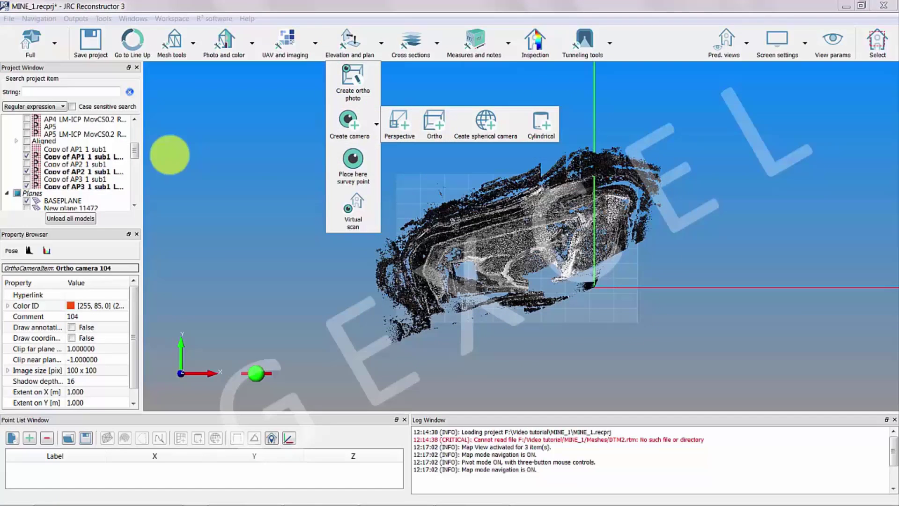
{"action": "left_click", "coordinate": [140, 150]}
Step: Rename Ortho camera 104 to 'Ortho camera Zenith' in the project tree
{"action": "left_click_drag", "start_coordinate": [135, 149], "coordinate": [136, 125]}
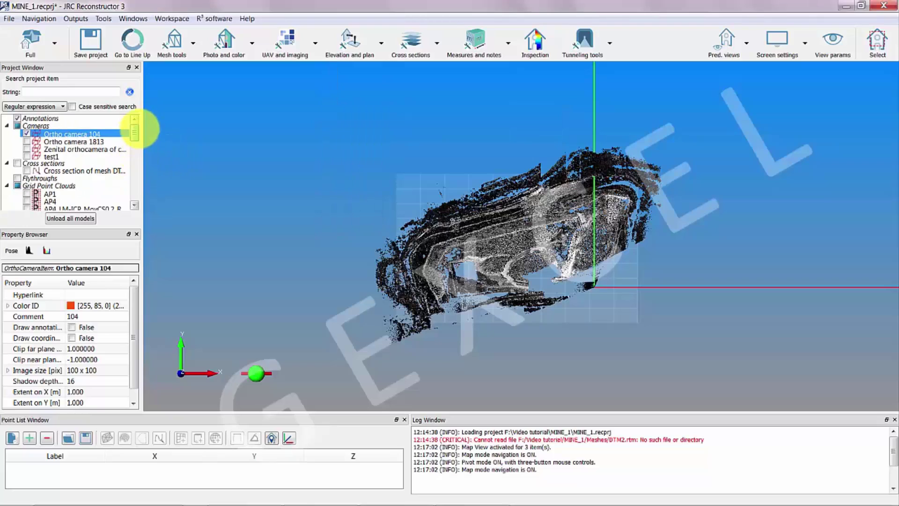
{"action": "left_click", "coordinate": [96, 133]}
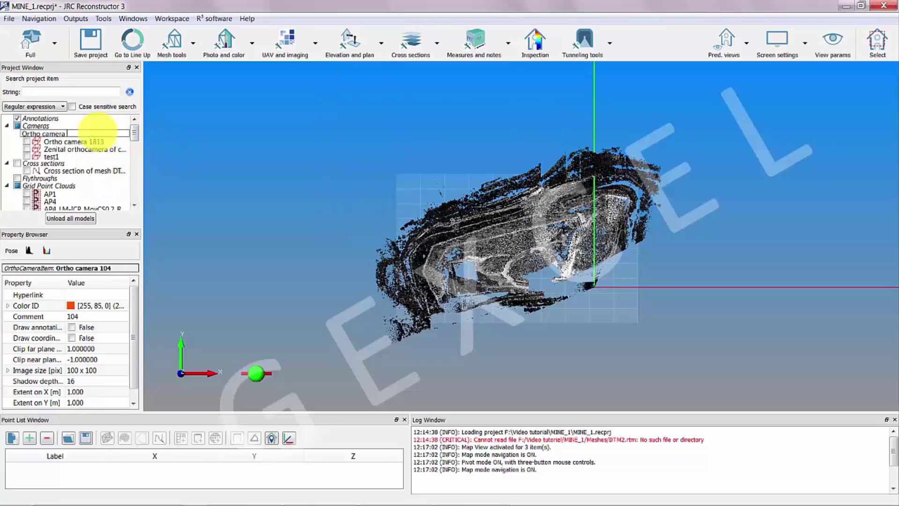
{"action": "type", "text": "Zenith"}
{"action": "key", "text": "Return"}
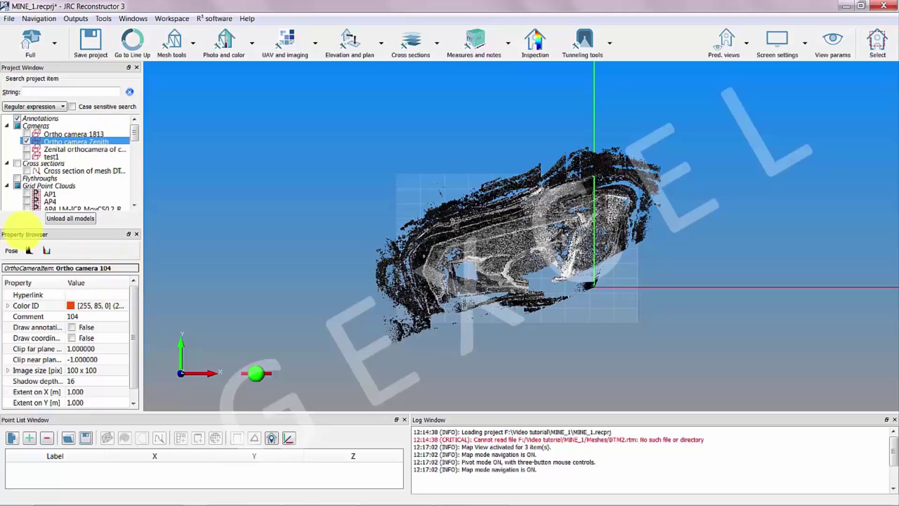
Step: Set the Zenith camera's extent to 900 on X and 700 on Y
{"action": "left_click", "coordinate": [78, 392]}
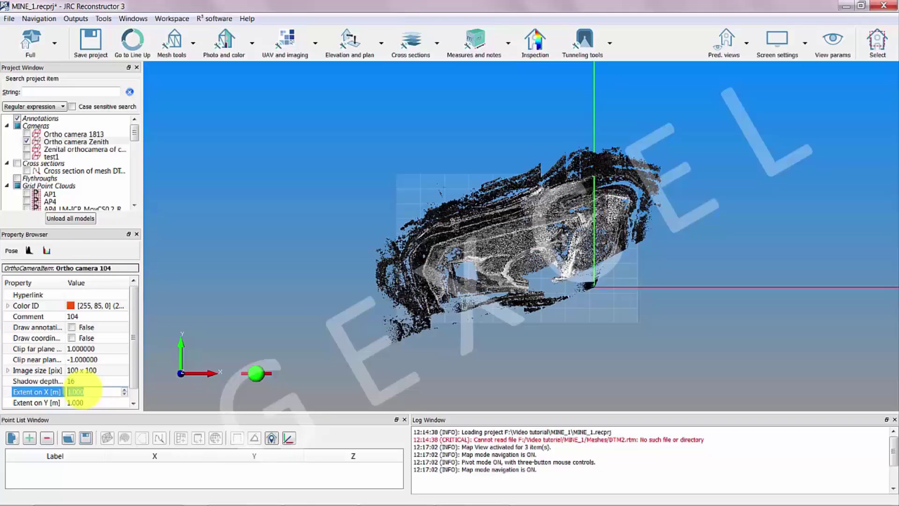
{"action": "type", "text": "900"}
{"action": "left_click", "coordinate": [75, 402]}
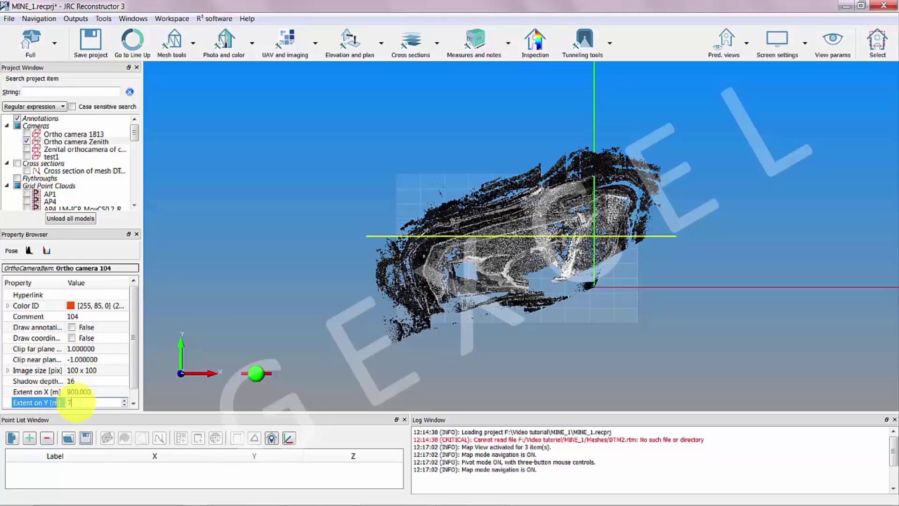
{"action": "left_click", "coordinate": [110, 393]}
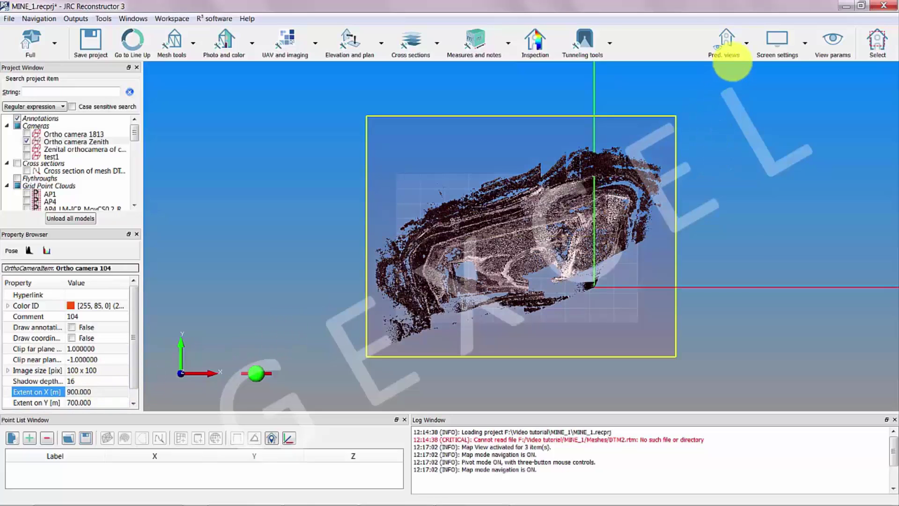
Step: Return to the default perspective view and orbit to see the camera plane above the cloud
{"action": "left_click", "coordinate": [727, 54]}
{"action": "left_click", "coordinate": [727, 80]}
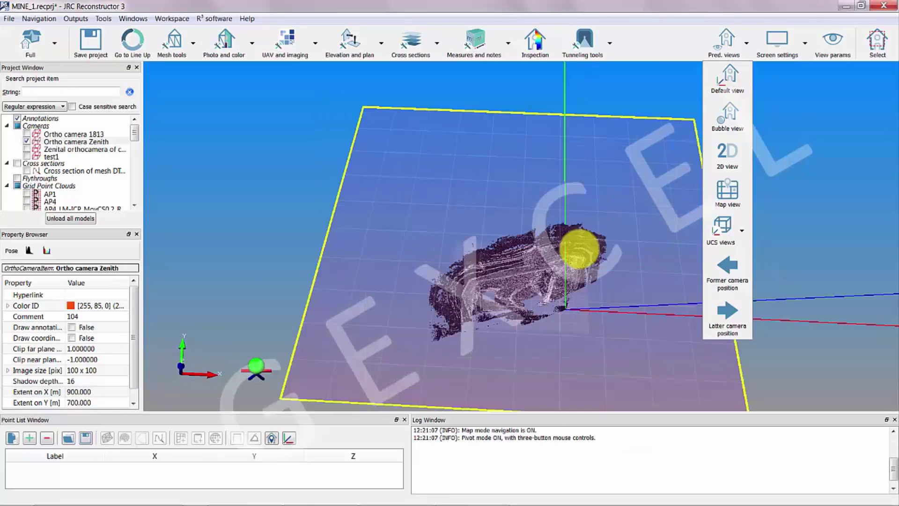
{"action": "left_click_drag", "start_coordinate": [582, 253], "coordinate": [609, 332]}
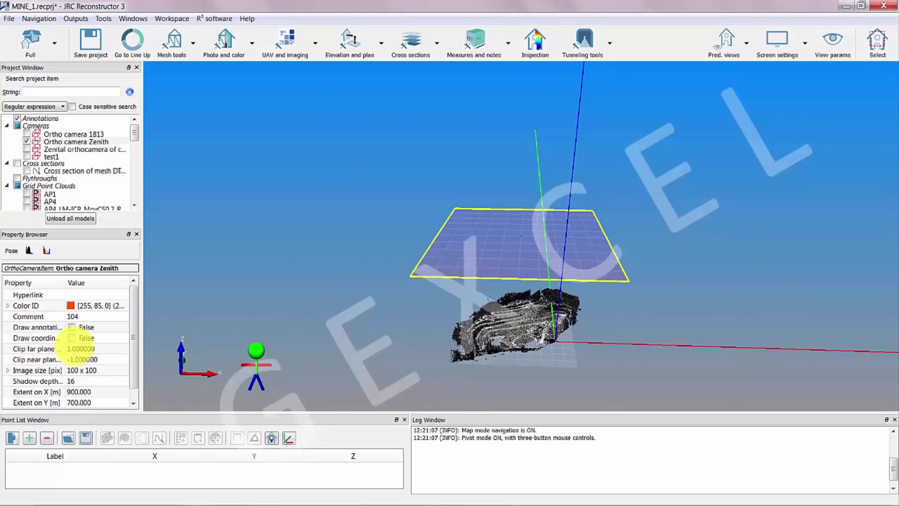
Step: Set Ortho camera Zenith's clip far plane to 800 and clip near plane to 500
{"action": "left_click", "coordinate": [80, 348]}
{"action": "left_click", "coordinate": [117, 348]}
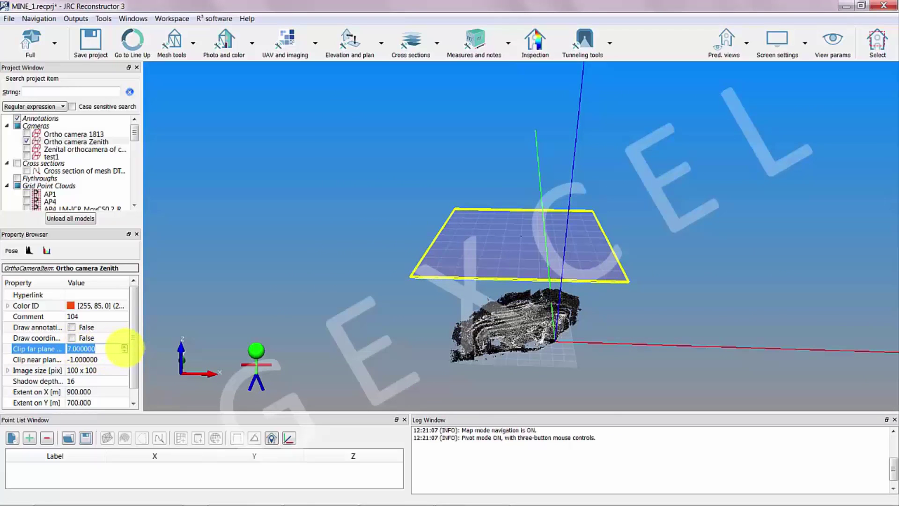
{"action": "scroll", "coordinate": [124, 348], "scroll_direction": "up", "scroll_amount": 11}
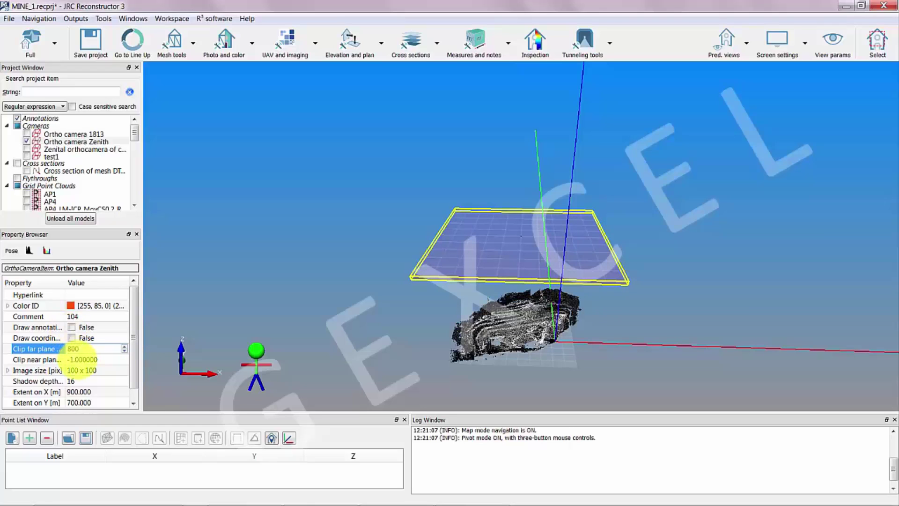
{"action": "left_click", "coordinate": [84, 359]}
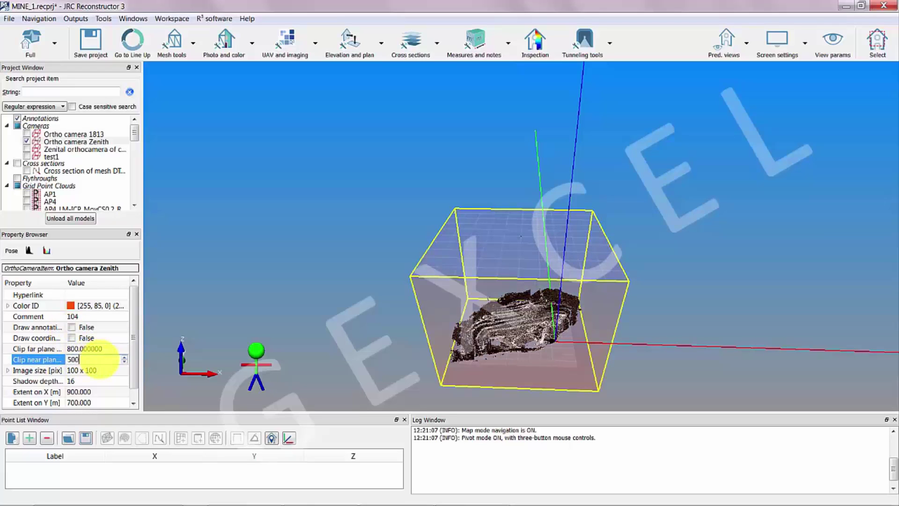
{"action": "type", "text": "500"}
{"action": "key", "text": "Return"}
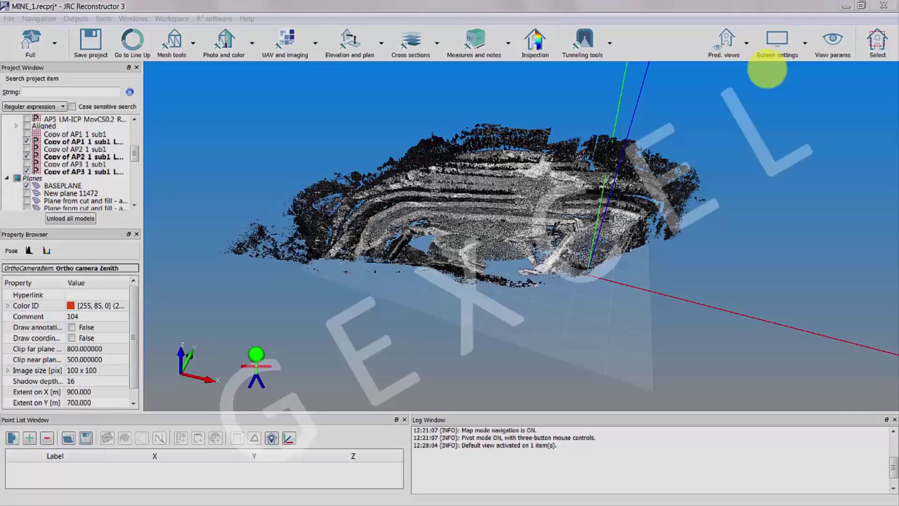
Step: Return to map view and pick the first four points along the mine's lower-left and left rim
{"action": "left_click", "coordinate": [747, 43]}
{"action": "left_click", "coordinate": [727, 191]}
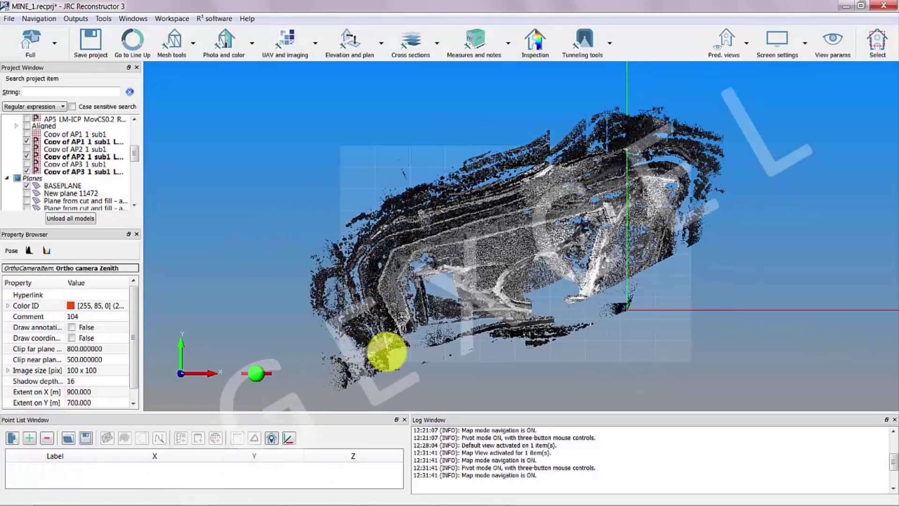
{"action": "left_click", "coordinate": [384, 352]}
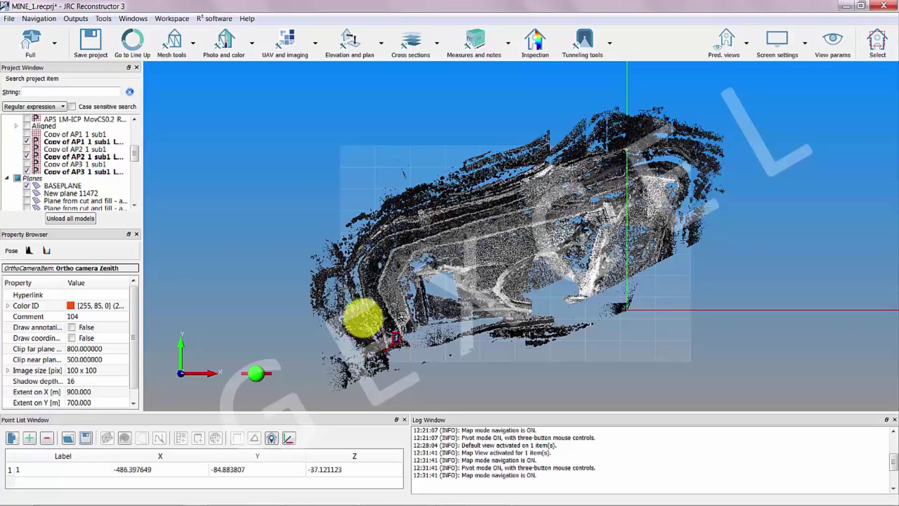
{"action": "left_click", "coordinate": [364, 315]}
{"action": "left_click", "coordinate": [347, 267]}
{"action": "left_click", "coordinate": [398, 215]}
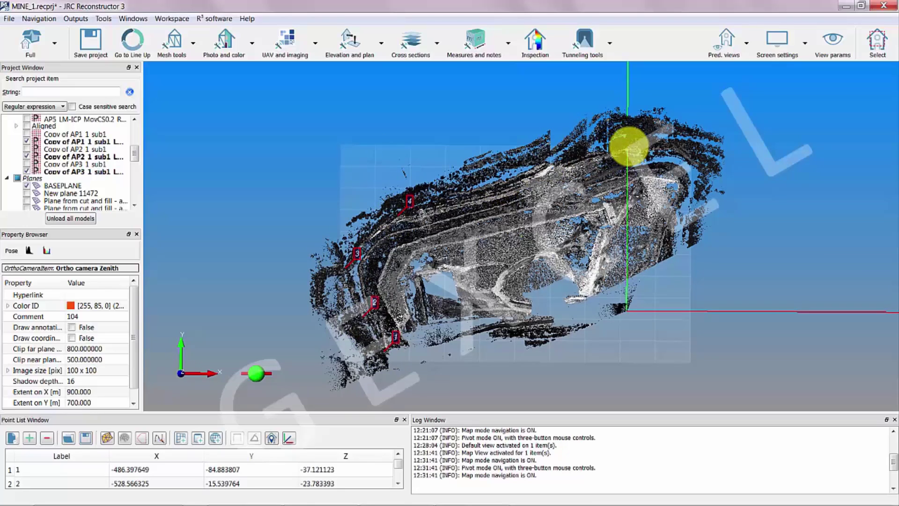
Step: Pick points 5 to 11 along the mine's upper, right and lower-right rim
{"action": "left_click", "coordinate": [544, 159]}
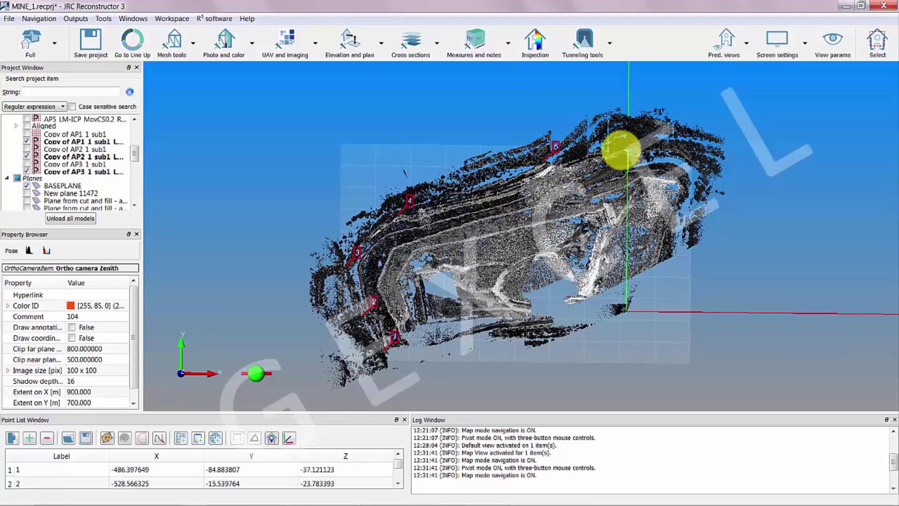
{"action": "left_click", "coordinate": [623, 151]}
{"action": "left_click", "coordinate": [679, 146]}
{"action": "left_click", "coordinate": [706, 165]}
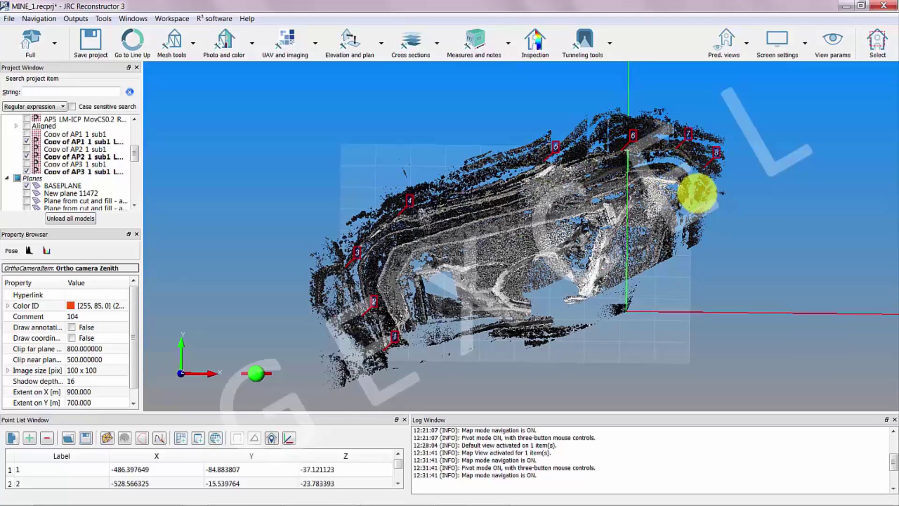
{"action": "left_click", "coordinate": [673, 256]}
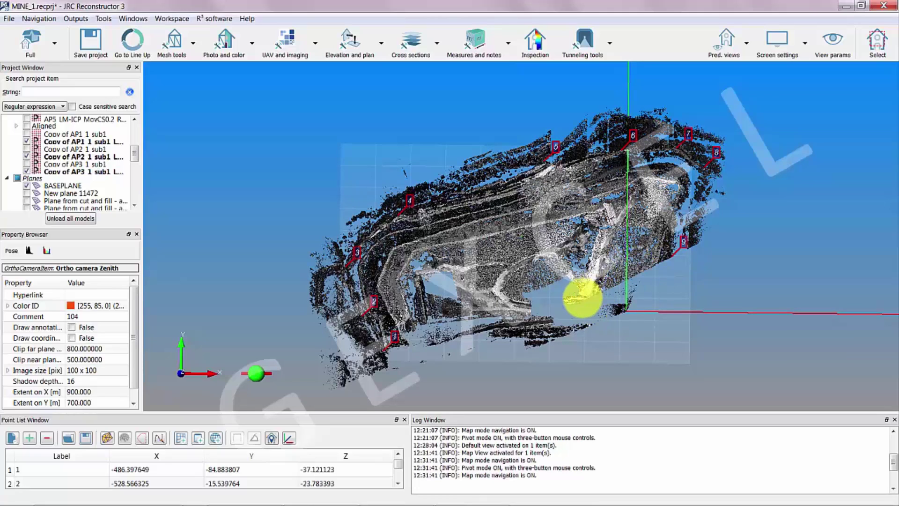
{"action": "left_click", "coordinate": [584, 296]}
{"action": "left_click", "coordinate": [588, 325]}
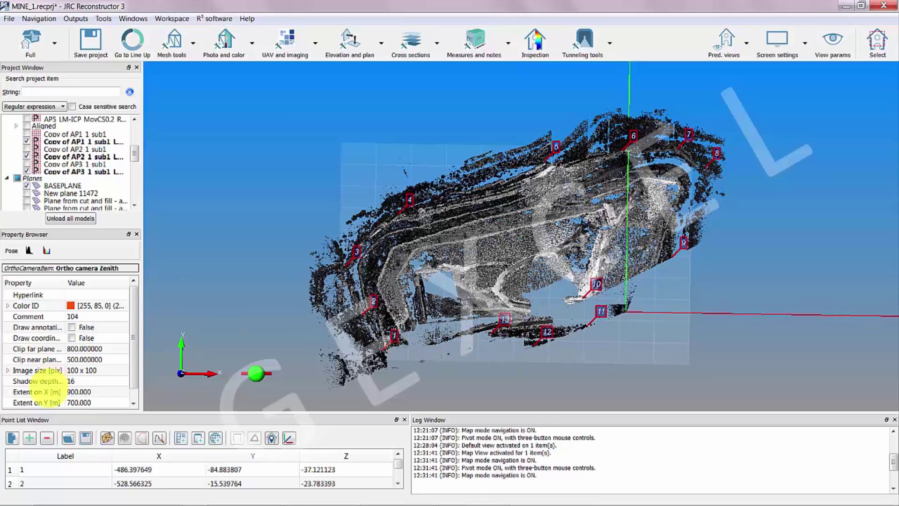
Step: Create a closed polyline through the picked points and rename it PERIMETER2
{"action": "left_click", "coordinate": [142, 438]}
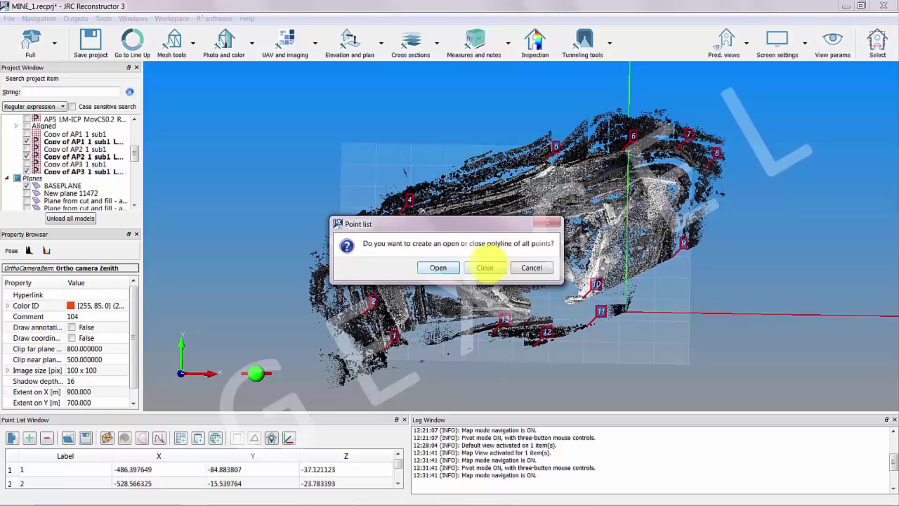
{"action": "left_click", "coordinate": [485, 267]}
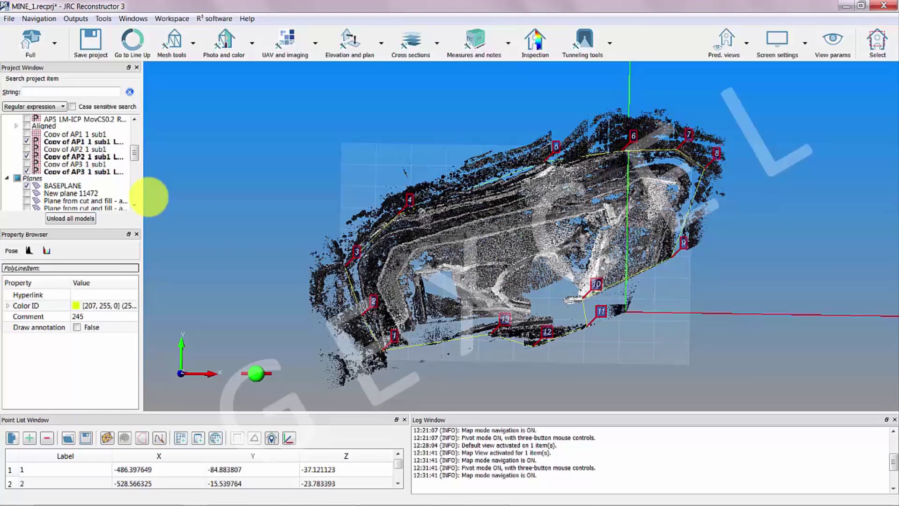
{"action": "left_click_drag", "start_coordinate": [134, 154], "coordinate": [133, 171]}
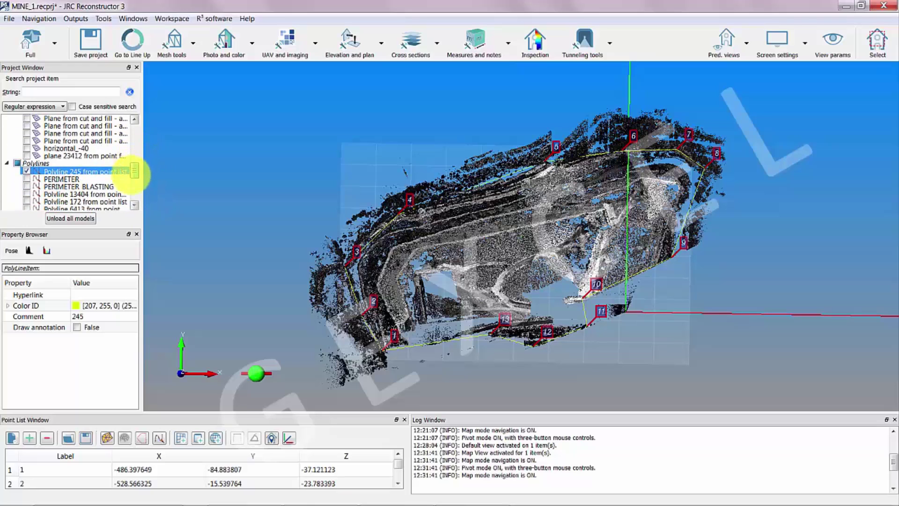
{"action": "type", "text": "PER"}
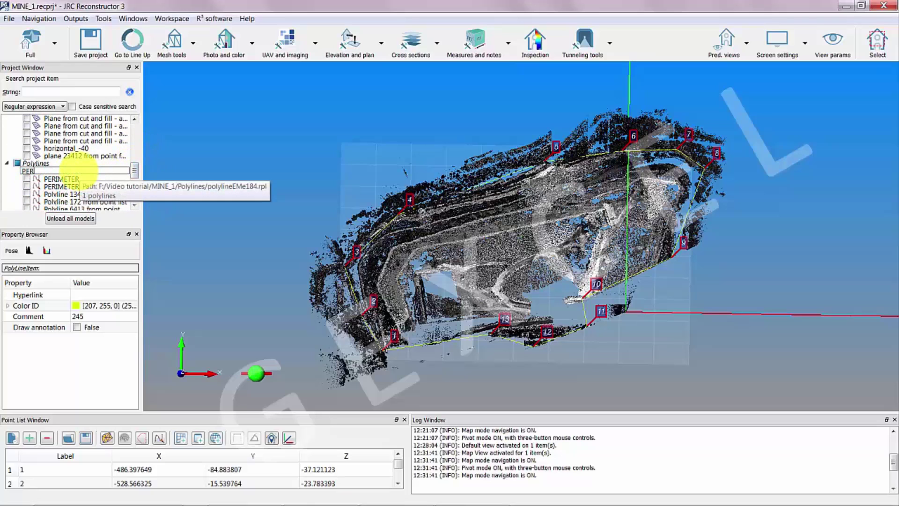
{"action": "type", "text": "IMETER2"}
{"action": "key", "text": "Return"}
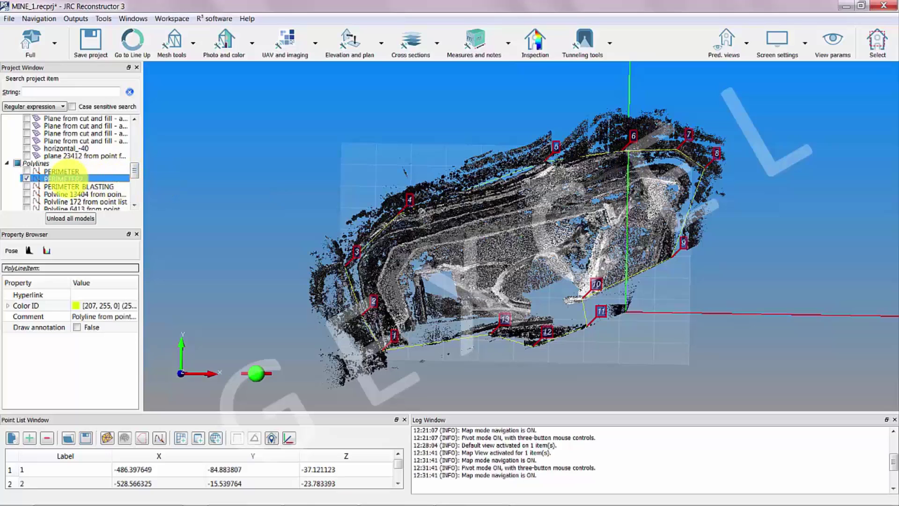
Step: Start a topographic meshing recipe with the three AP point-cloud copies as ingredients
{"action": "left_click", "coordinate": [174, 41]}
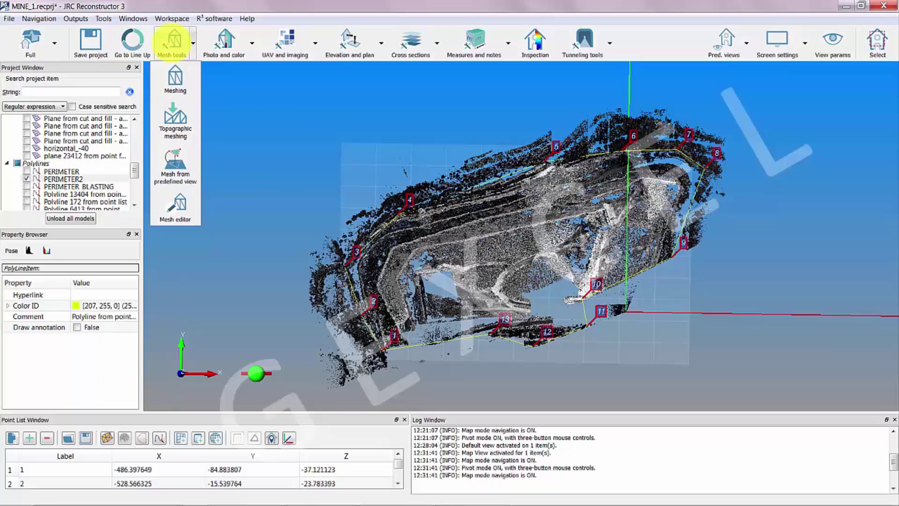
{"action": "left_click", "coordinate": [176, 121]}
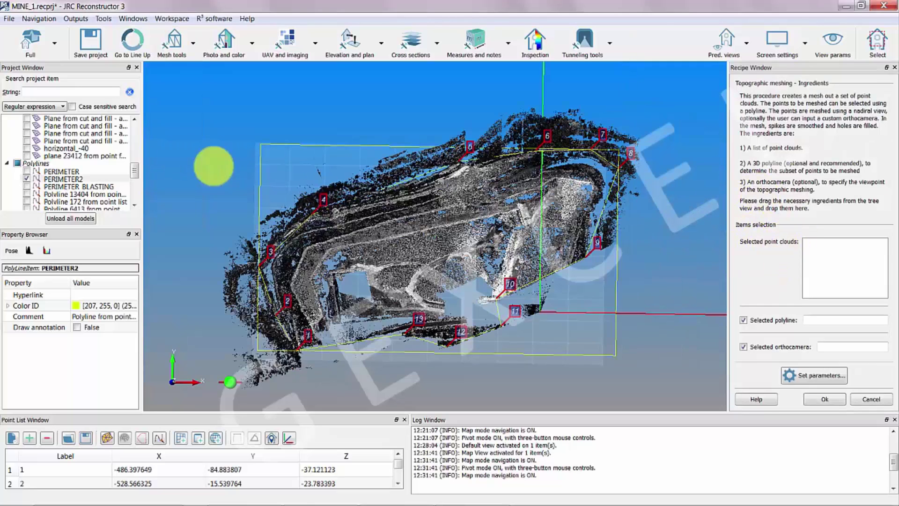
{"action": "scroll", "coordinate": [123, 161], "scroll_direction": "up", "scroll_amount": 5}
{"action": "left_click", "coordinate": [94, 149]}
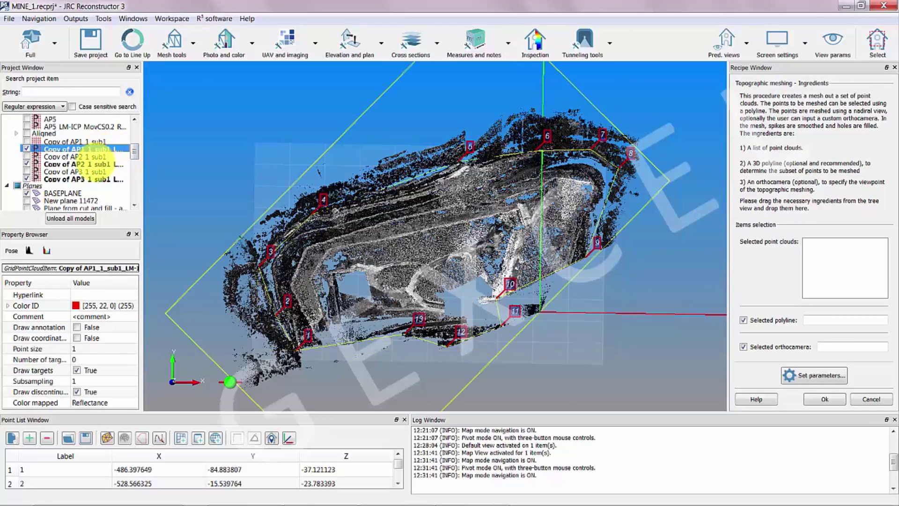
{"action": "left_click", "coordinate": [99, 164], "text": "ctrl"}
{"action": "left_click", "coordinate": [98, 179], "text": "ctrl"}
{"action": "left_click_drag", "start_coordinate": [100, 183], "coordinate": [835, 276]}
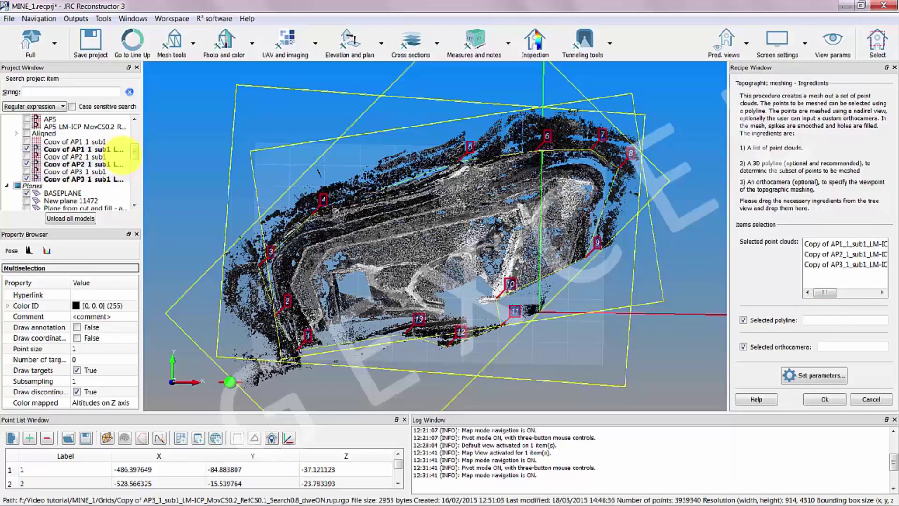
Step: Add PERIMETER2 as boundary and Ortho camera Zenith, accept the parameters and run the meshing
{"action": "scroll", "coordinate": [124, 154], "scroll_direction": "down", "scroll_amount": 4}
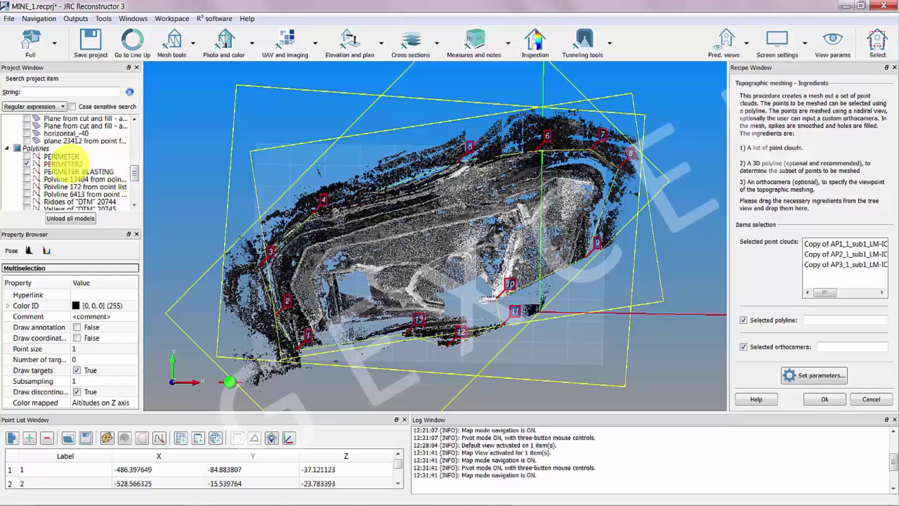
{"action": "left_click_drag", "start_coordinate": [63, 163], "coordinate": [855, 322]}
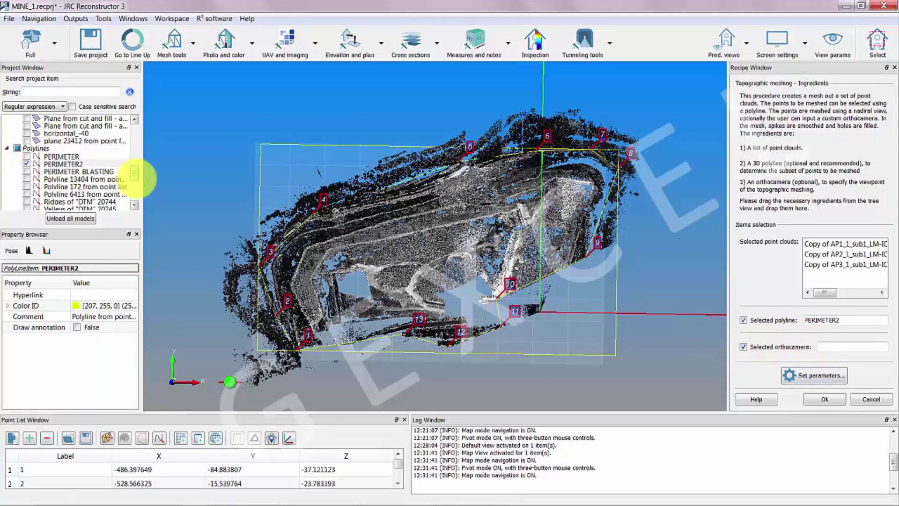
{"action": "mouse_move", "coordinate": [134, 173]}
{"action": "left_mouse_down"}
{"action": "mouse_move", "coordinate": [135, 126]}
{"action": "mouse_move", "coordinate": [100, 138]}
{"action": "mouse_move", "coordinate": [822, 361]}
{"action": "mouse_move", "coordinate": [836, 347]}
{"action": "left_mouse_up"}
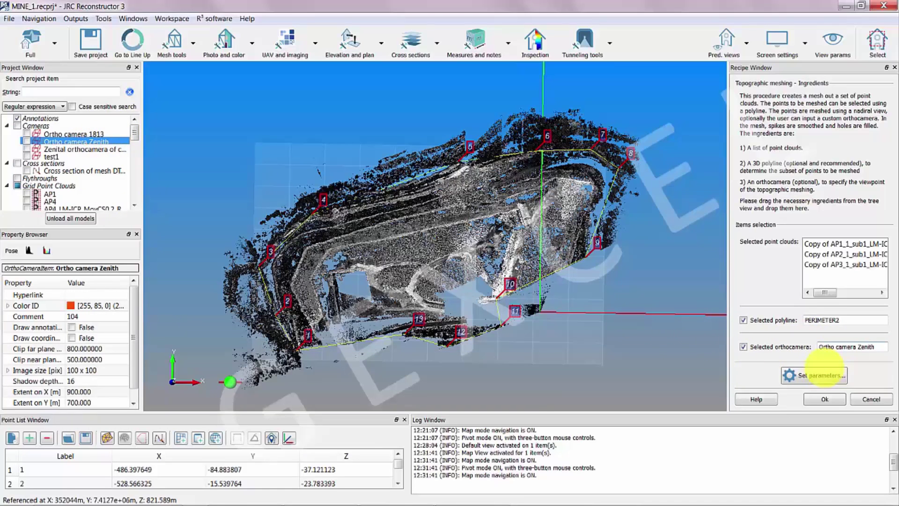
{"action": "left_click", "coordinate": [814, 375]}
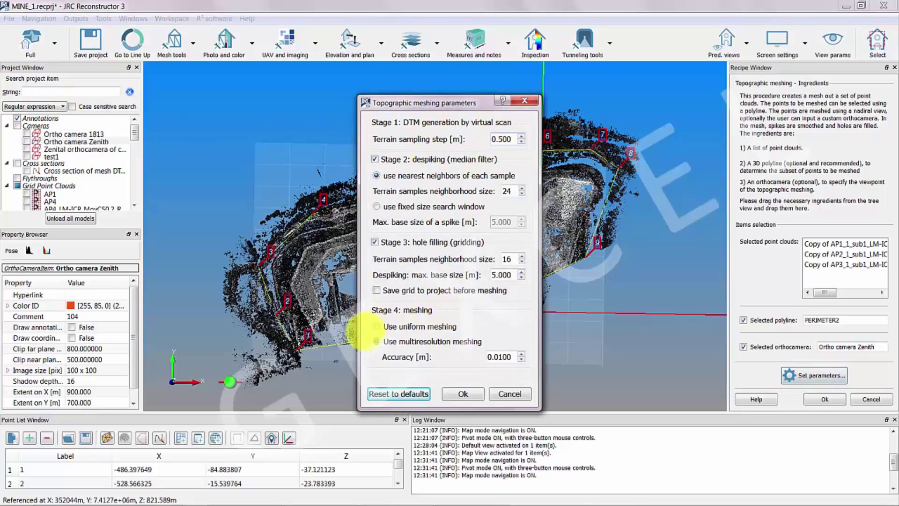
{"action": "left_click", "coordinate": [462, 393]}
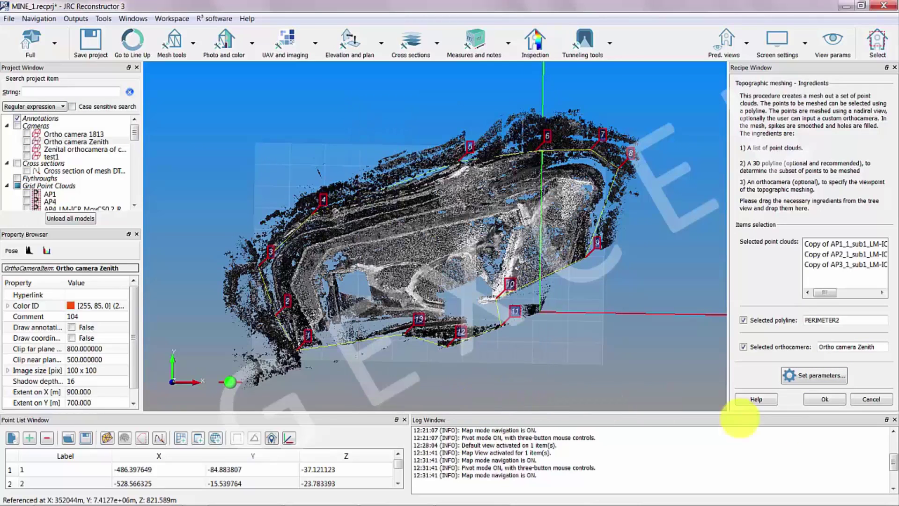
{"action": "left_click", "coordinate": [824, 399]}
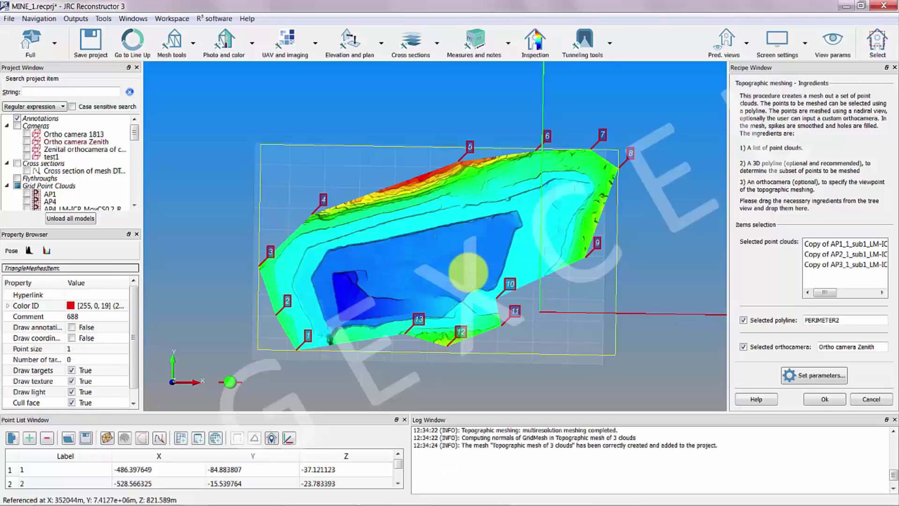
Step: Dismiss the mesh-created message and view the coloured pit mesh in default perspective
{"action": "left_click", "coordinate": [535, 271]}
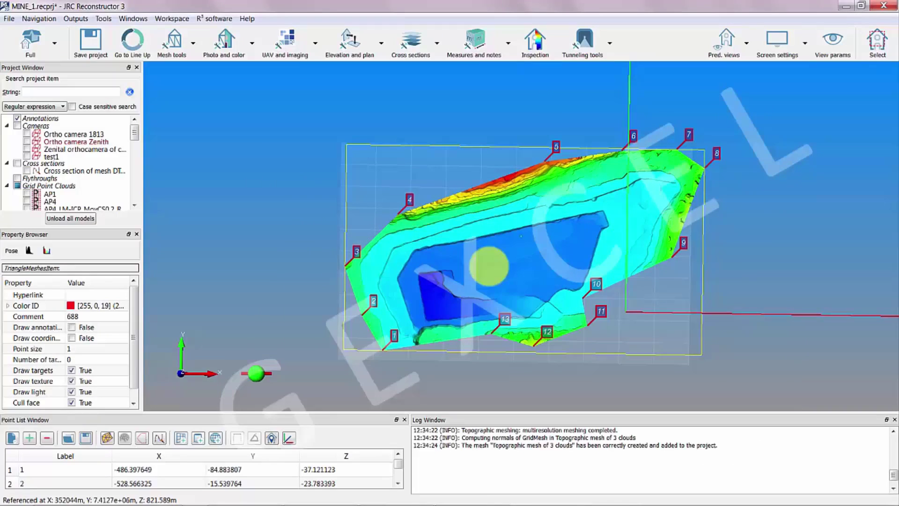
{"action": "left_click_drag", "start_coordinate": [637, 293], "coordinate": [712, 117]}
{"action": "left_click", "coordinate": [746, 42]}
{"action": "left_click", "coordinate": [728, 80]}
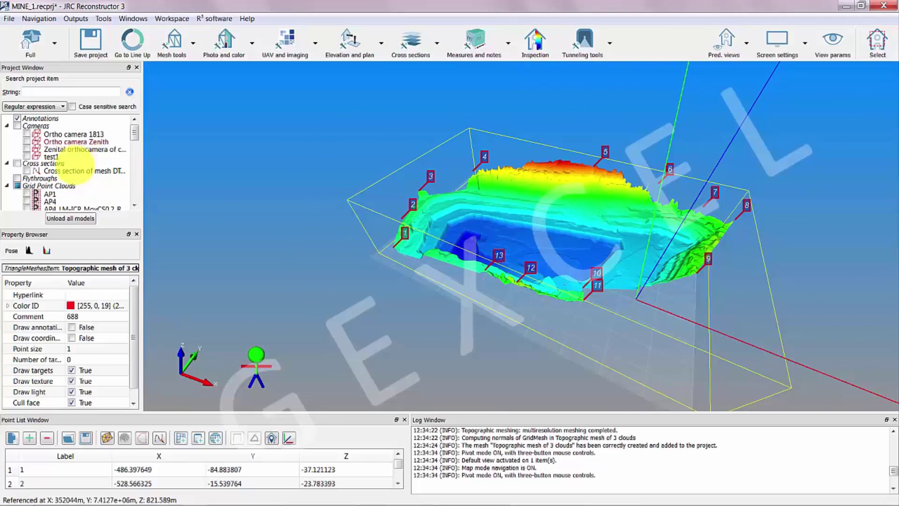
{"action": "mouse_move", "coordinate": [135, 136]}
{"action": "left_mouse_down"}
{"action": "mouse_move", "coordinate": [139, 190]}
{"action": "mouse_move", "coordinate": [141, 178]}
{"action": "left_mouse_up"}
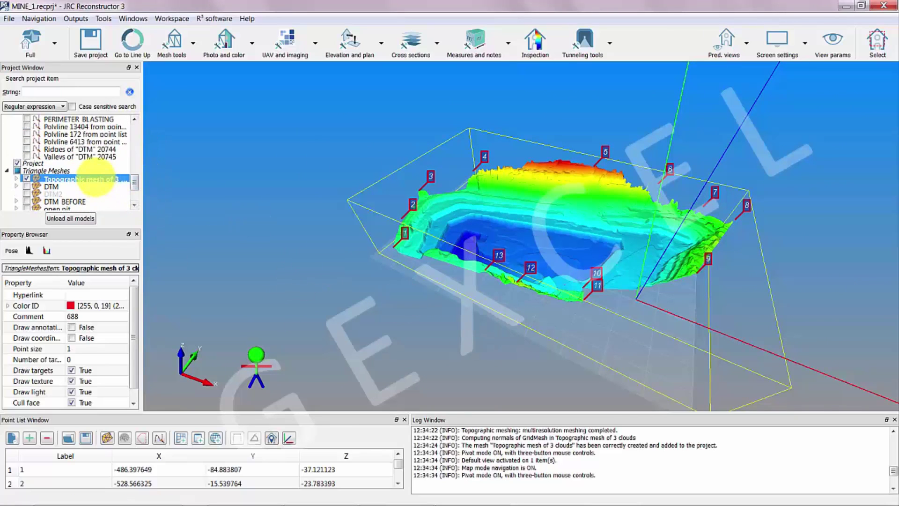
Step: Save the Topographic mesh of 3 clouds as DTM2.rtm in the Meshes folder
{"action": "double_click", "coordinate": [99, 180]}
{"action": "right_click", "coordinate": [100, 181]}
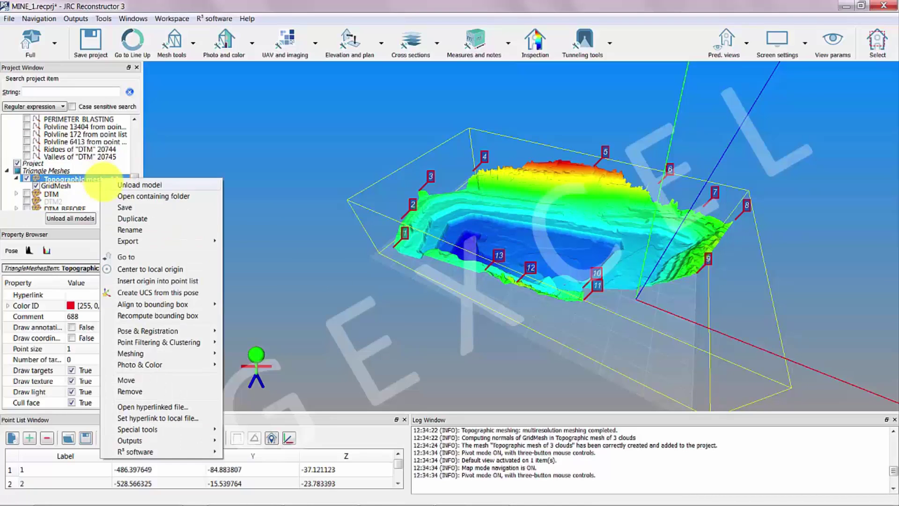
{"action": "left_click", "coordinate": [126, 219]}
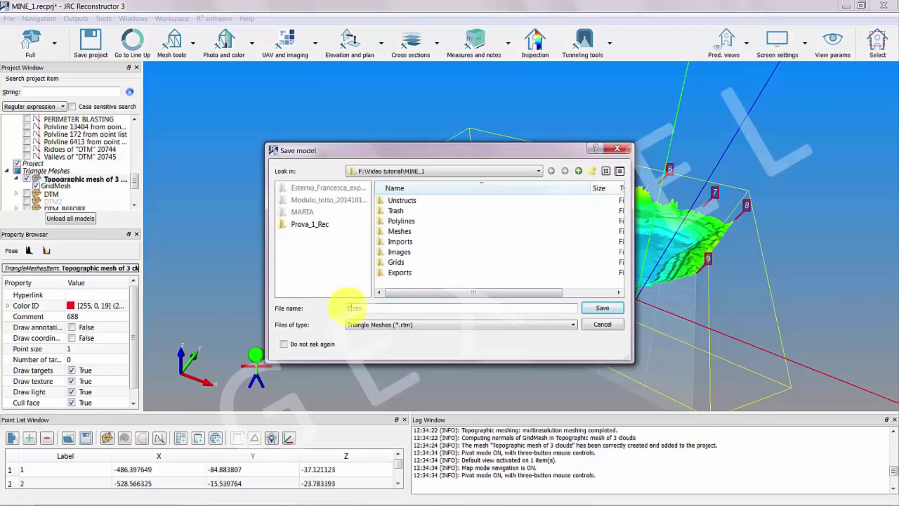
{"action": "left_click", "coordinate": [400, 231]}
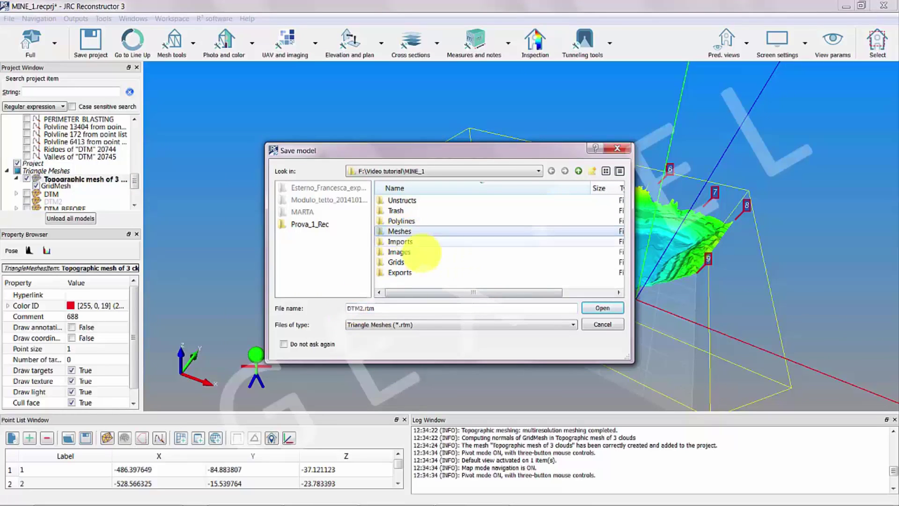
{"action": "left_click", "coordinate": [602, 308]}
{"action": "left_click", "coordinate": [602, 307]}
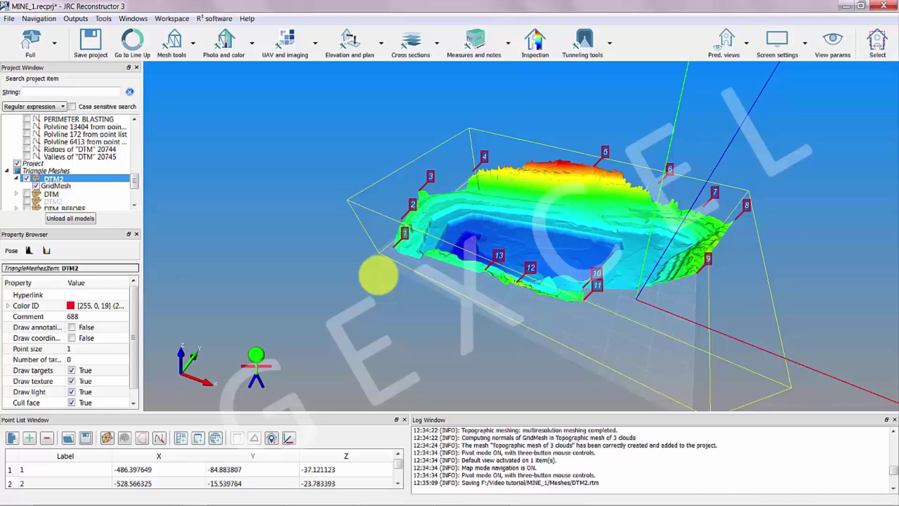
Step: Convert the DTM2 mesh into a new 'DTM2 vertexes' unstructured point cloud
{"action": "right_click", "coordinate": [60, 178]}
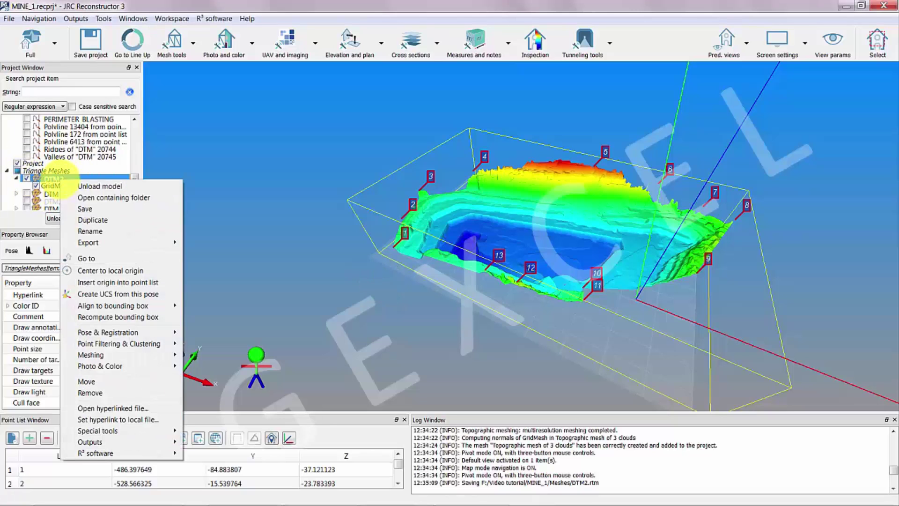
{"action": "mouse_move", "coordinate": [101, 347]}
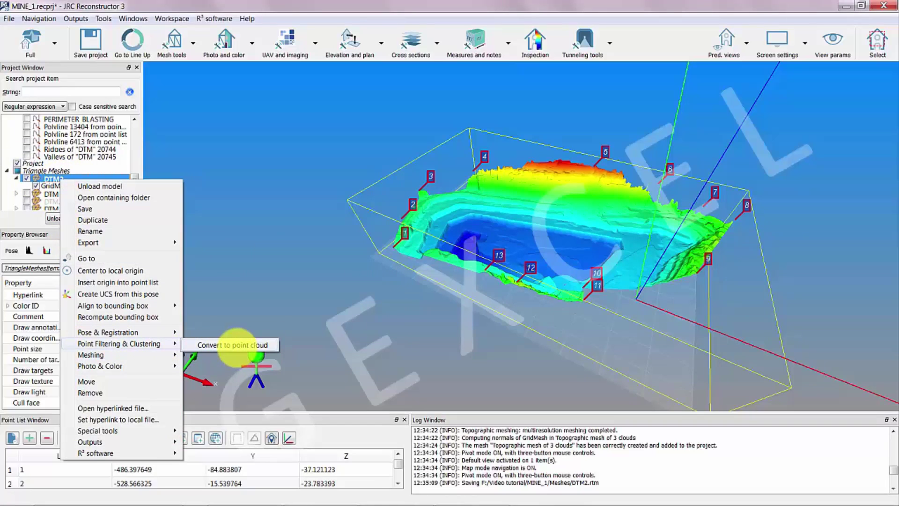
{"action": "left_click", "coordinate": [231, 345]}
{"action": "left_click", "coordinate": [478, 261]}
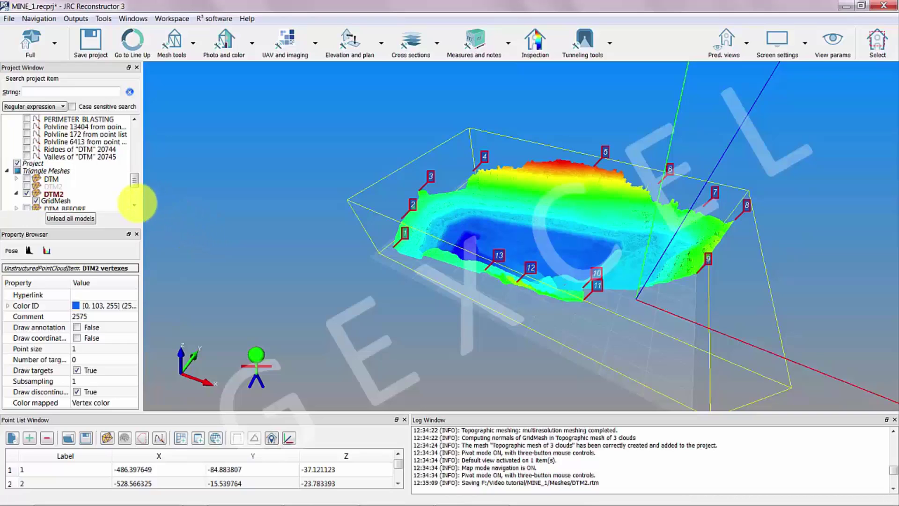
Step: Zoom to inspect the DTM2 vertexes point cloud, then start exporting it via Export
{"action": "scroll", "coordinate": [135, 205], "scroll_direction": "down", "scroll_amount": 3}
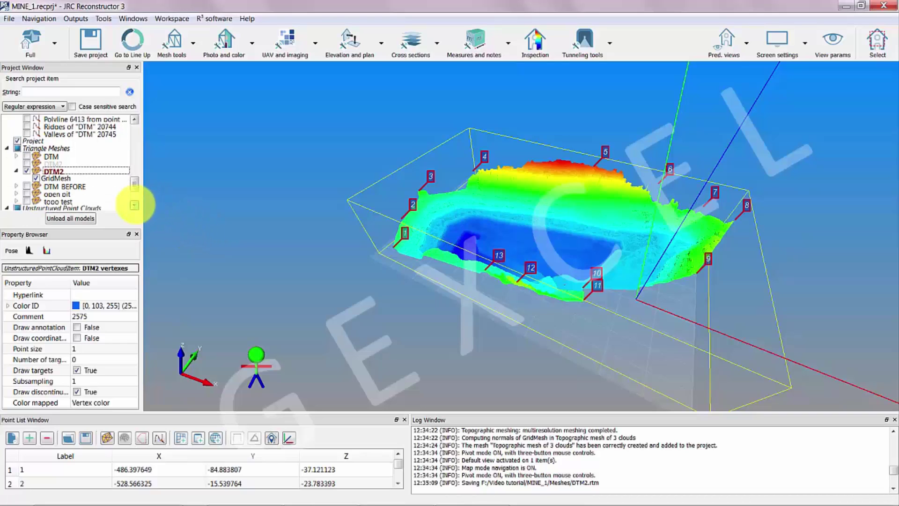
{"action": "scroll", "coordinate": [135, 205], "scroll_direction": "down", "scroll_amount": 2}
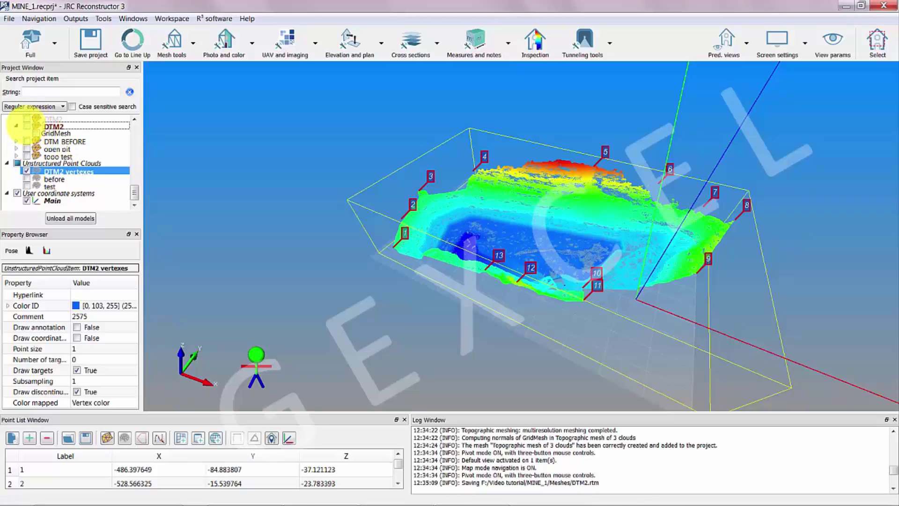
{"action": "scroll", "coordinate": [581, 242], "scroll_direction": "up", "scroll_amount": 3}
{"action": "scroll", "coordinate": [580, 242], "scroll_direction": "up", "scroll_amount": 5}
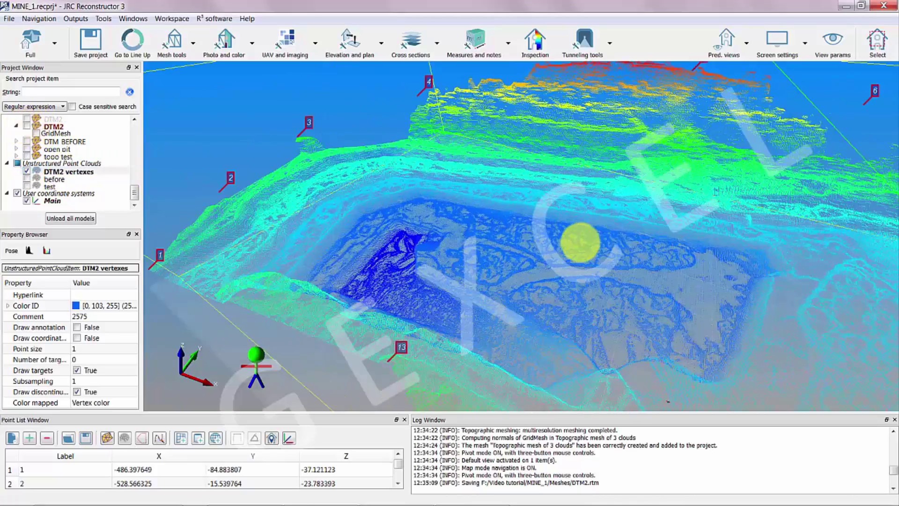
{"action": "scroll", "coordinate": [575, 243], "scroll_direction": "down", "scroll_amount": 6}
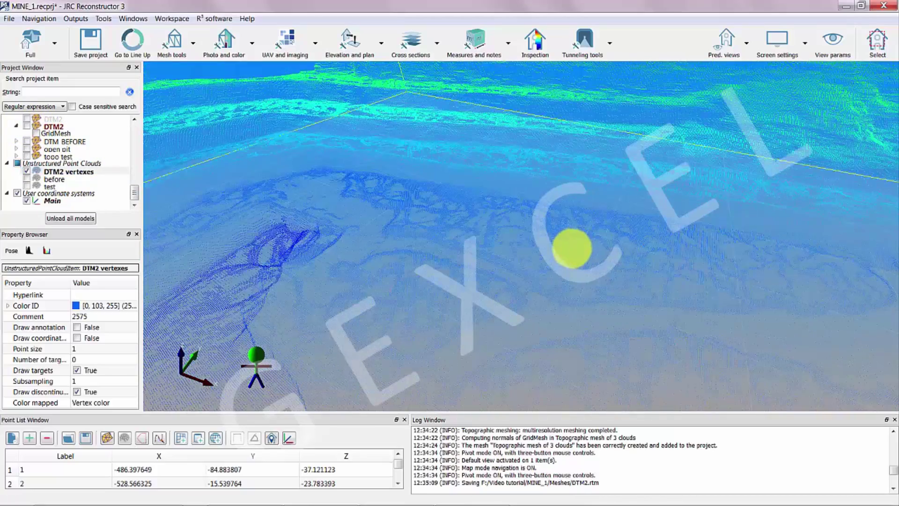
{"action": "scroll", "coordinate": [563, 261], "scroll_direction": "down", "scroll_amount": 3}
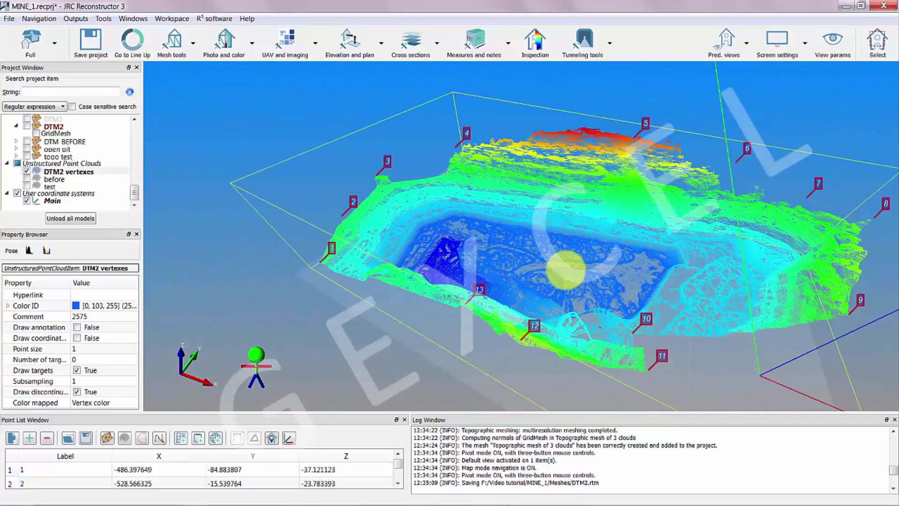
{"action": "right_click", "coordinate": [72, 172]}
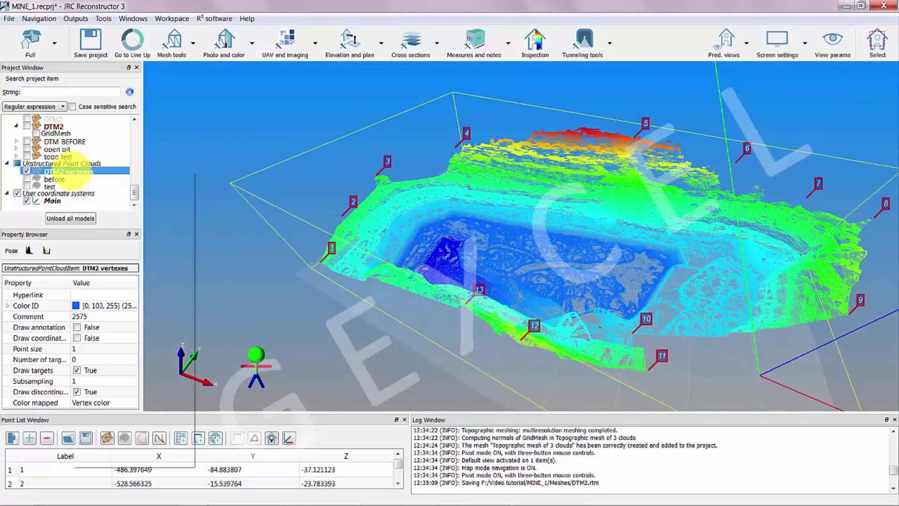
{"action": "mouse_move", "coordinate": [120, 223]}
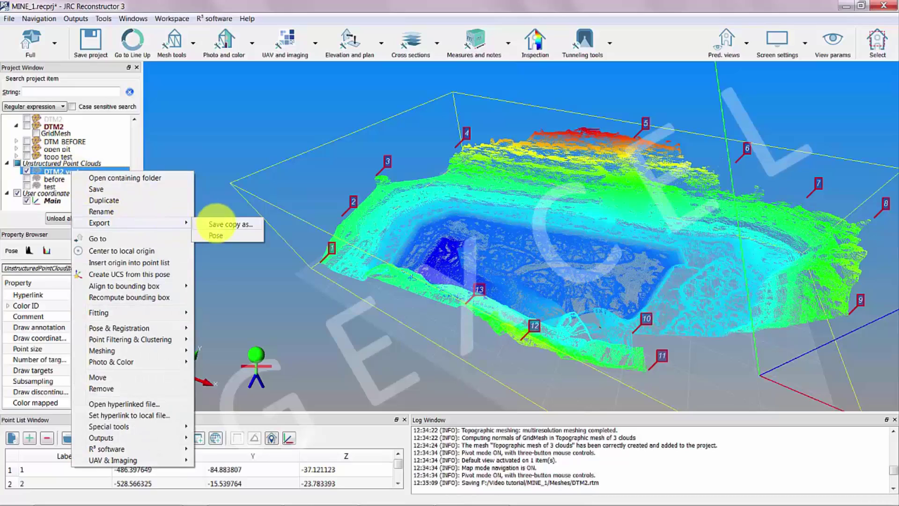